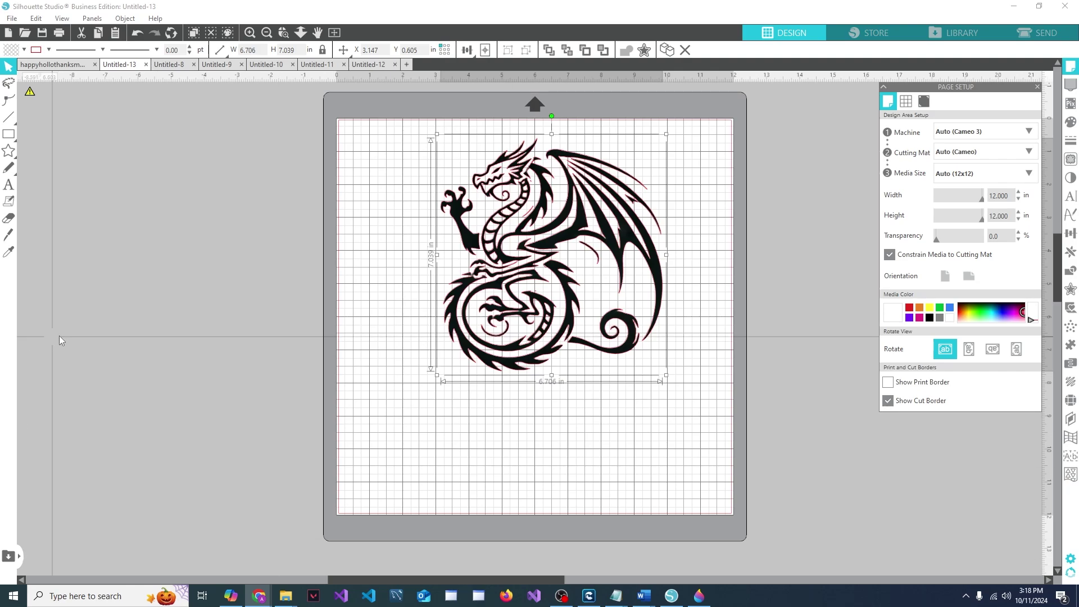
Add a vertical guide, then view the Untitled-8 to Untitled-12 designs, ending on Bigfoot-in-circle.
{"action": "left_click", "coordinate": [218, 112]}
{"action": "left_click_drag", "start_coordinate": [214, 75], "coordinate": [176, 66]}
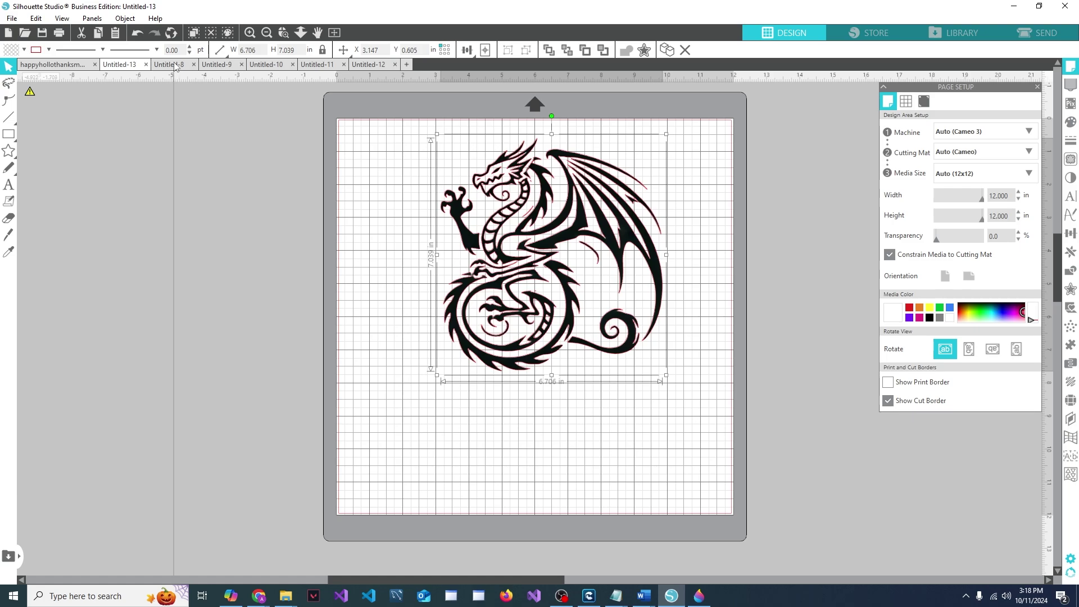
{"action": "left_click", "coordinate": [176, 66]}
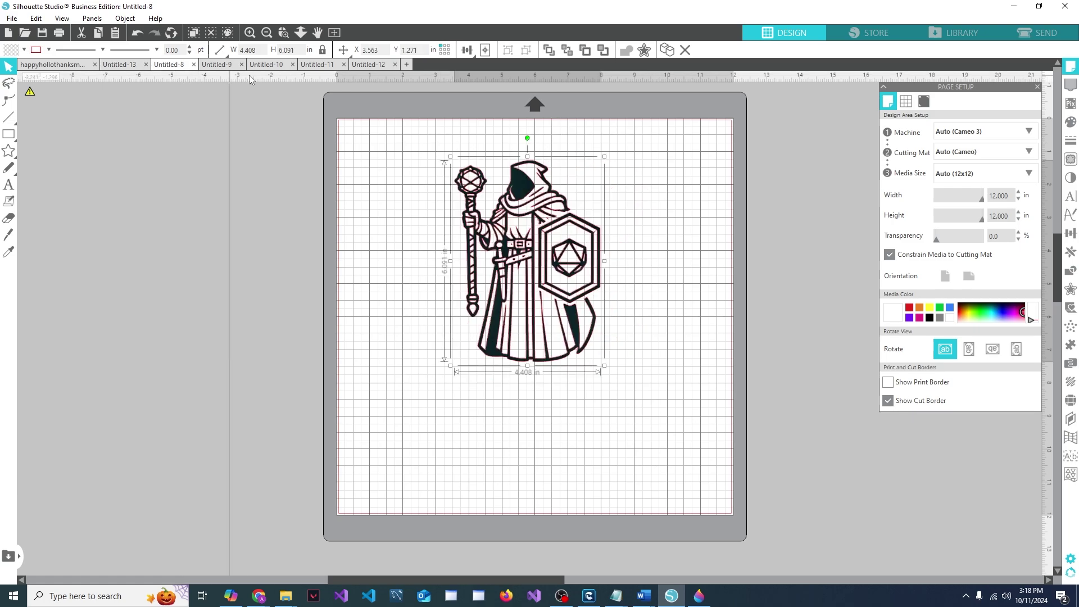
{"action": "left_click", "coordinate": [216, 64]}
{"action": "left_click", "coordinate": [267, 64]}
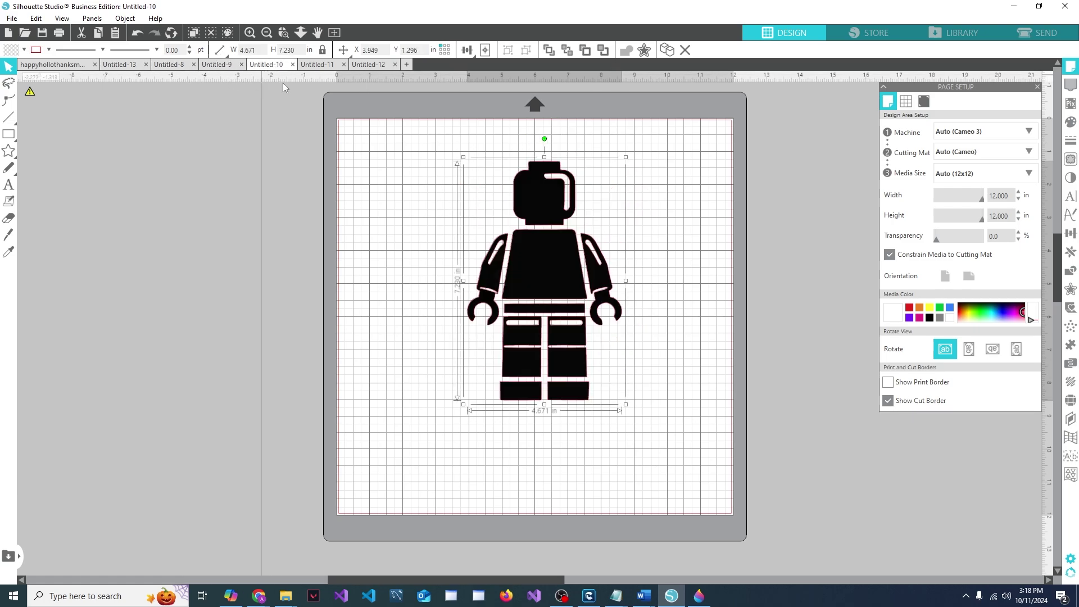
{"action": "left_click", "coordinate": [318, 64]}
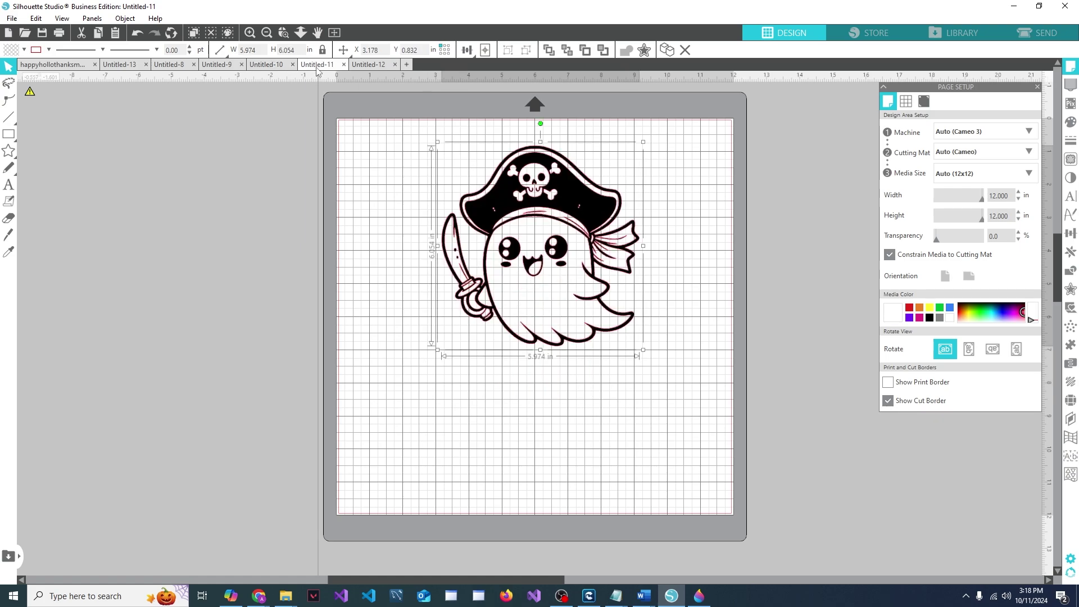
{"action": "left_click", "coordinate": [365, 64]}
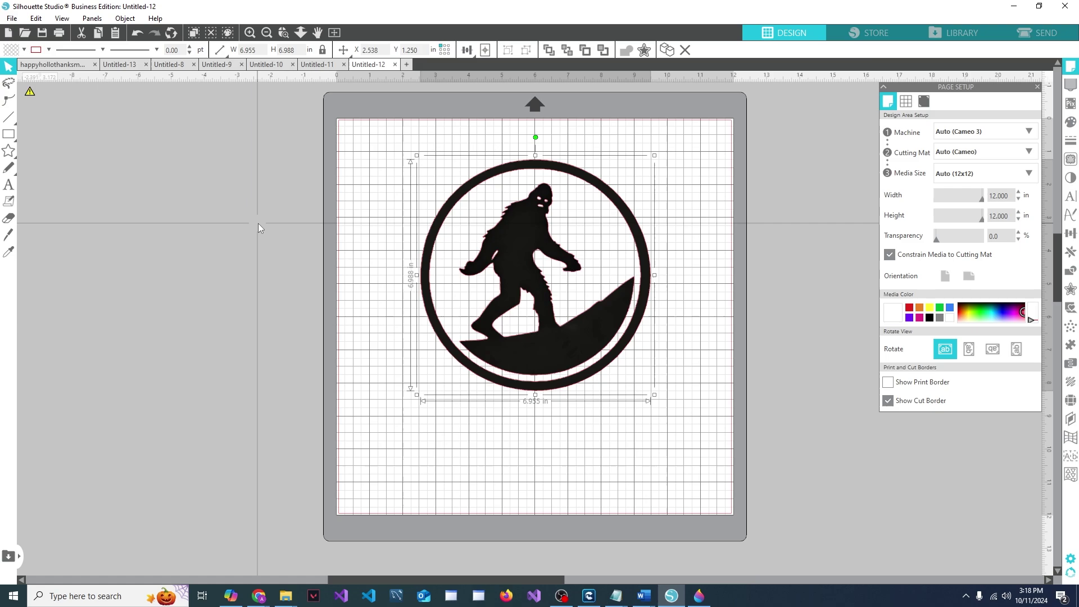
Ask ChatGPT for a Jack Russell terrier silhouette that cuts easily on a Silhouette Cameo 3.
{"action": "mouse_move", "coordinate": [265, 601]}
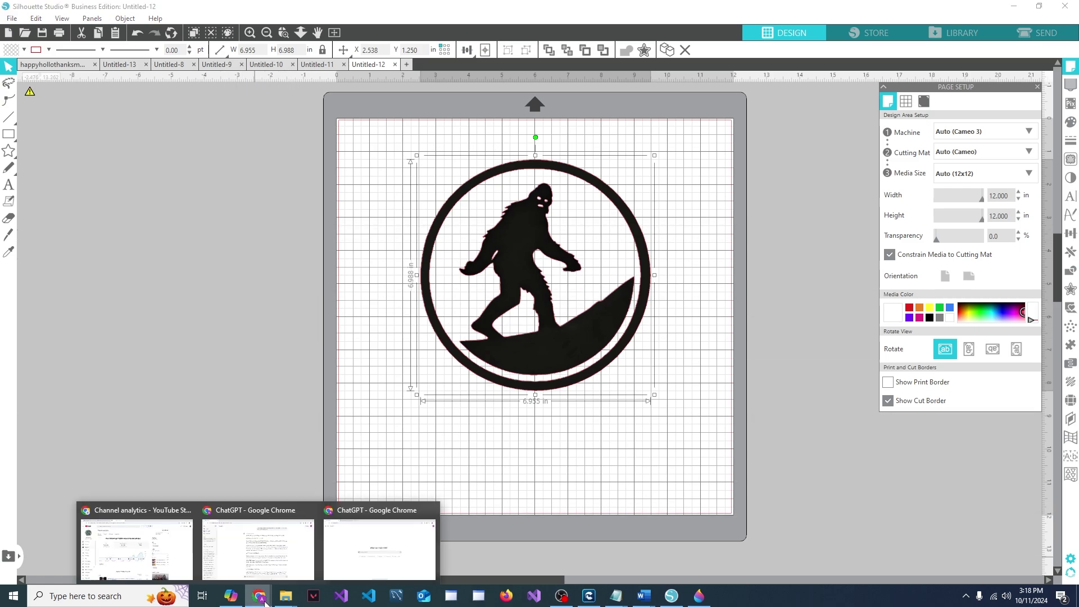
{"action": "left_click", "coordinate": [362, 566]}
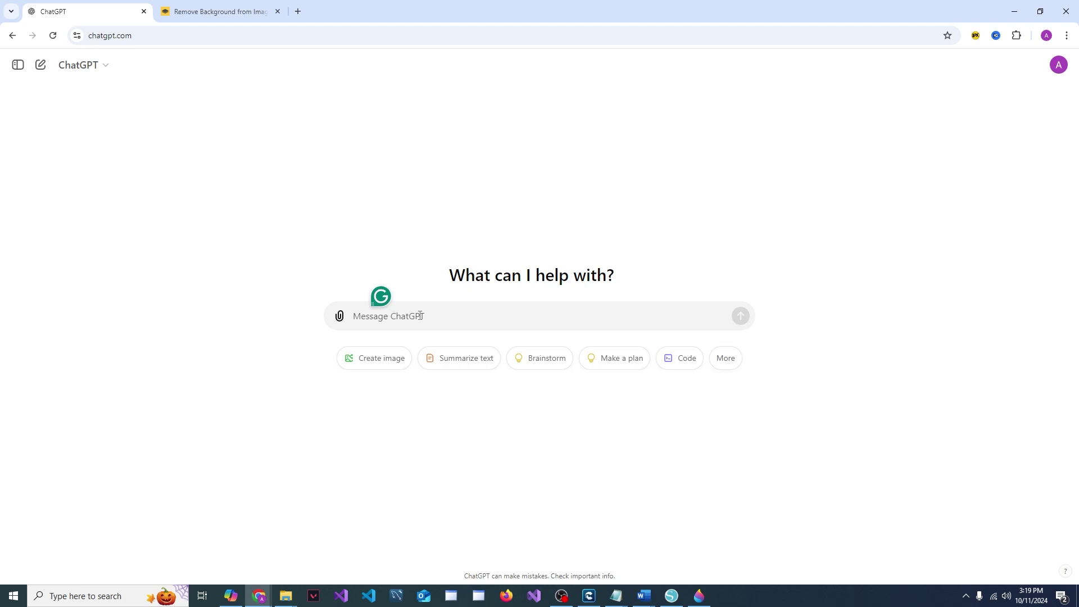
{"action": "type", "text": "generate an image that can easily be cut"}
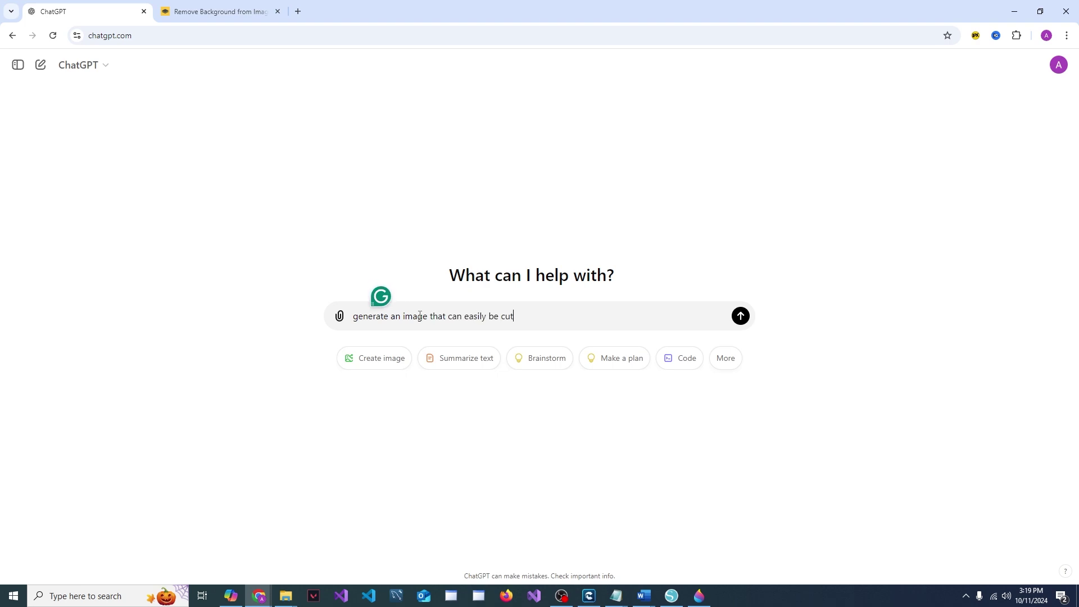
{"action": "type", "text": "lhouette cameo 3. I want the image to be of"}
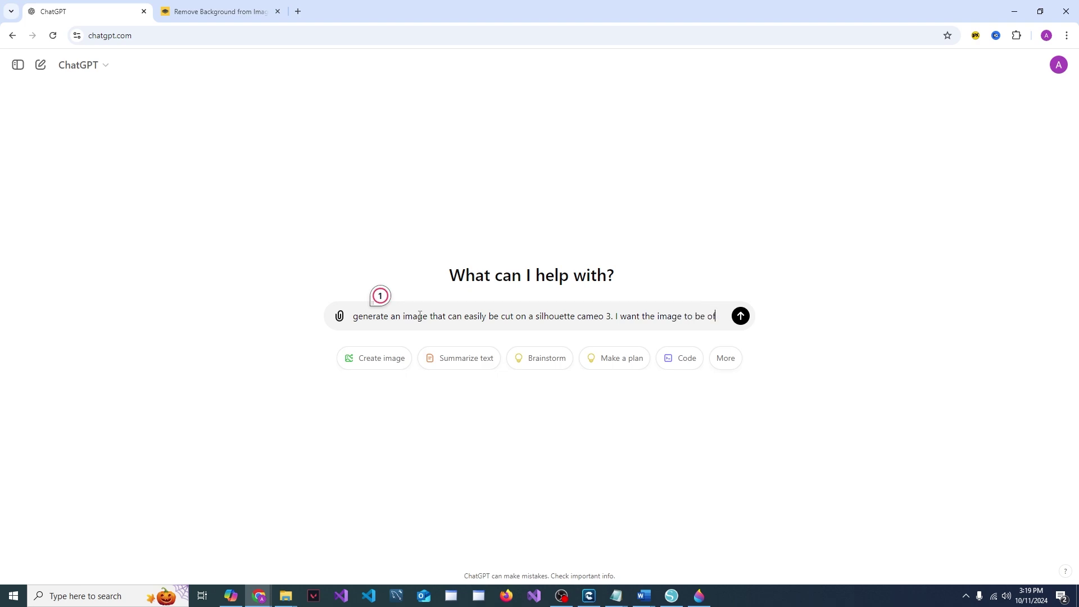
{"action": "type", "text": "a jack russel terrier"}
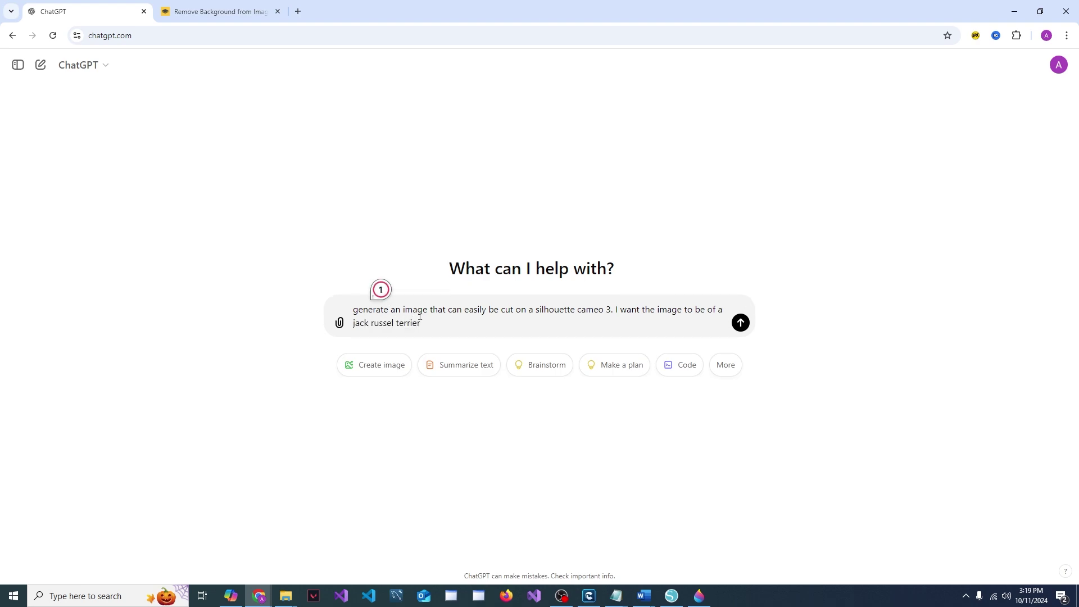
{"action": "key", "text": "Return"}
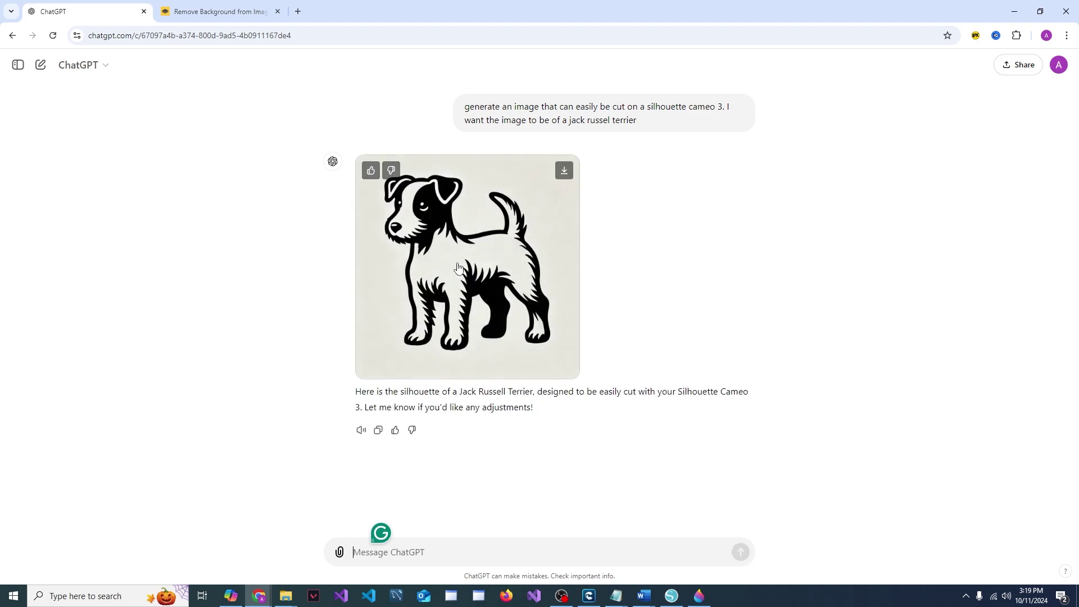
Download the generated terrier image and save it as Jack Russel.jpeg.
{"action": "left_click", "coordinate": [564, 170]}
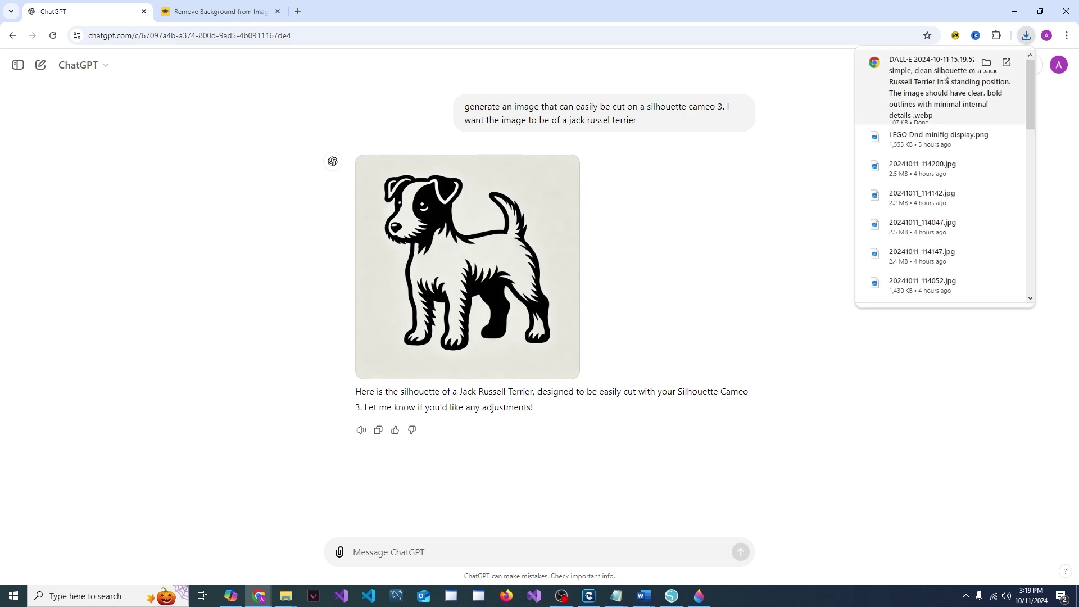
{"action": "left_click", "coordinate": [929, 117]}
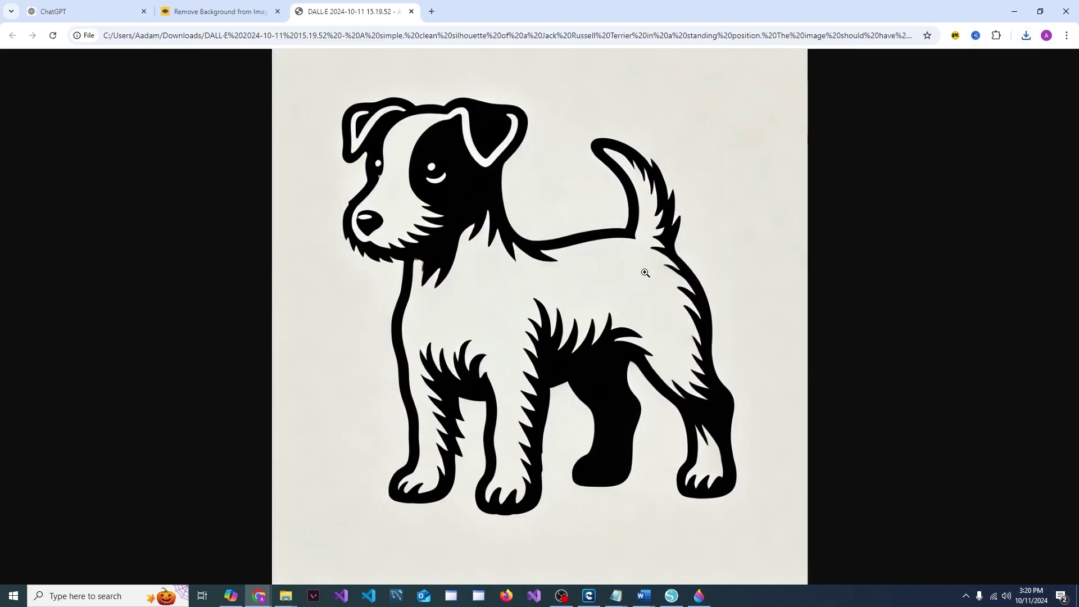
{"action": "right_click", "coordinate": [603, 265]}
{"action": "left_click", "coordinate": [638, 292]}
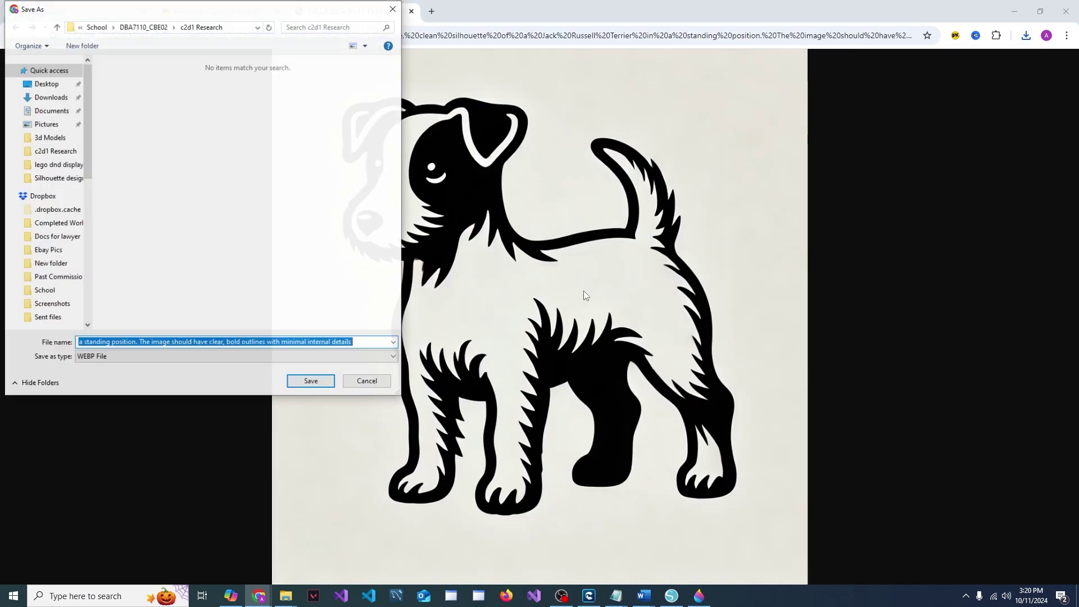
{"action": "type", "text": "Jack R"}
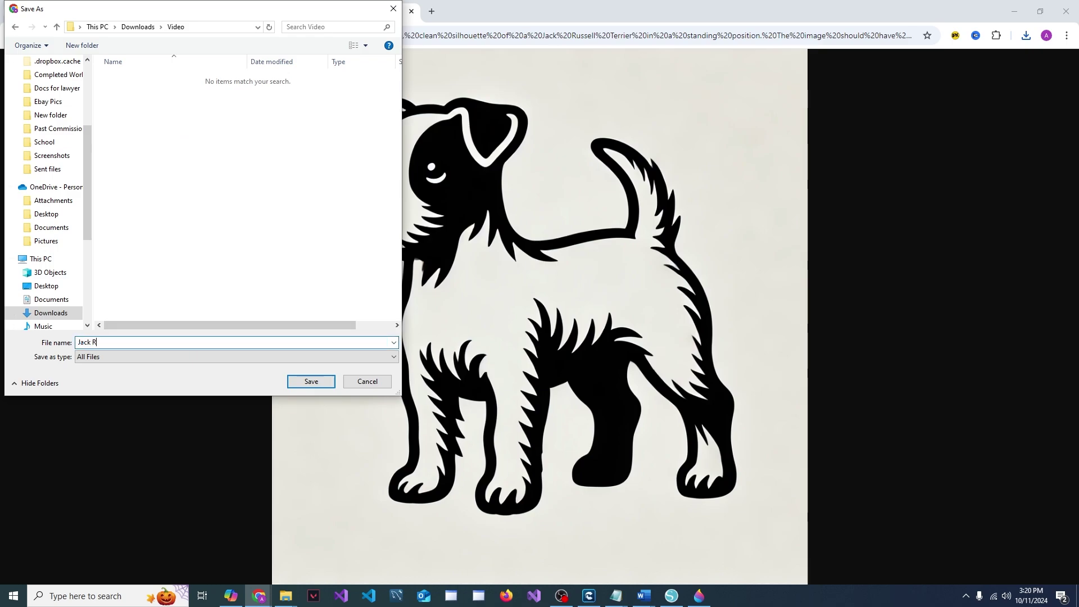
{"action": "type", "text": "ussel.jpeg"}
{"action": "key", "text": "Return"}
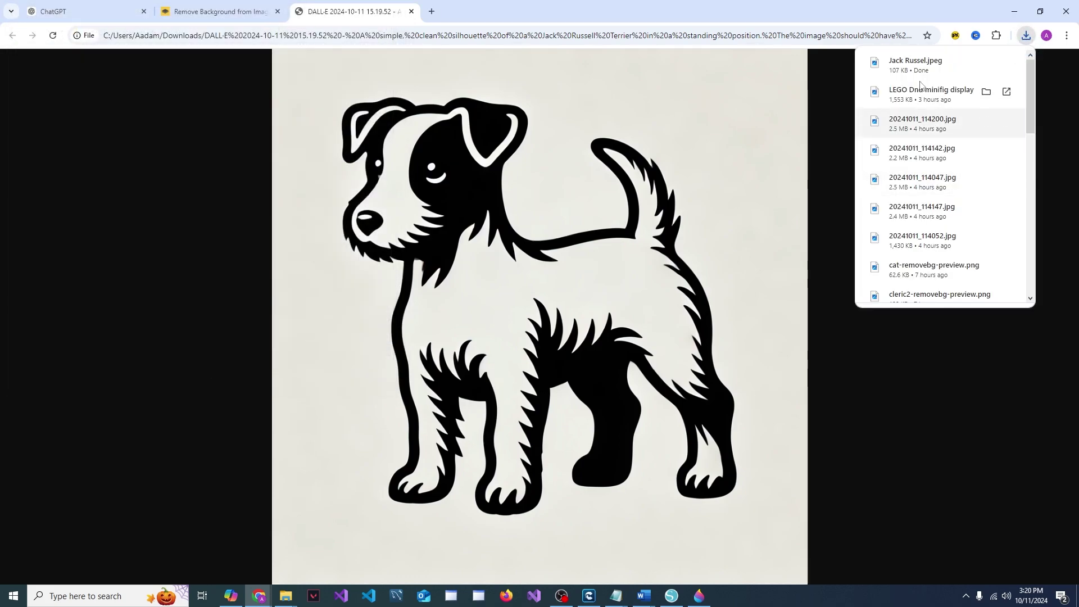
Drag Jack Russel.jpeg from the Downloads Video folder onto remove.bg's upload area.
{"action": "left_click", "coordinate": [986, 63]}
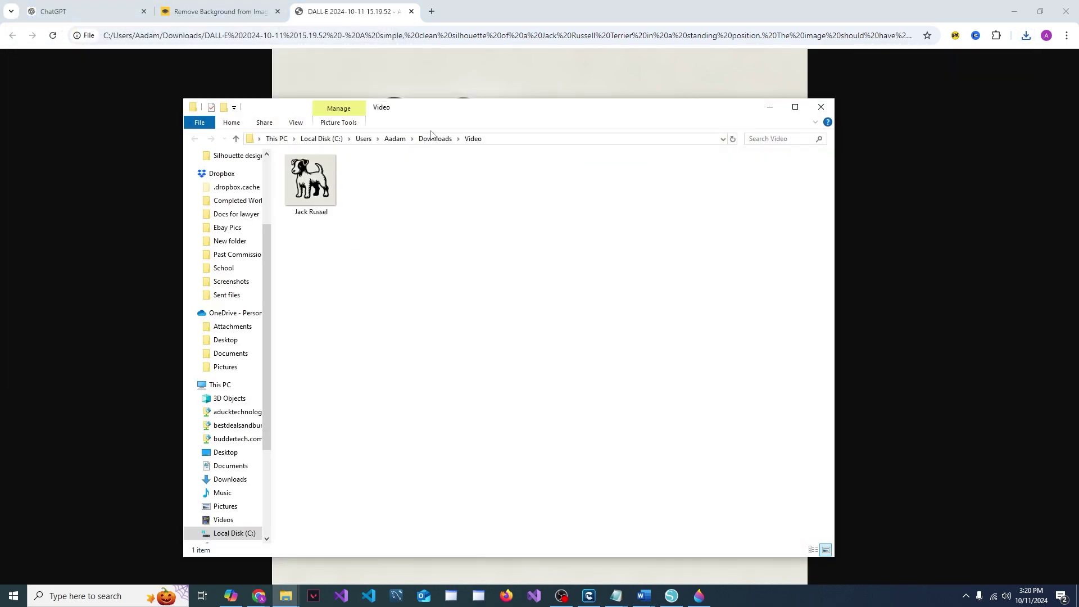
{"action": "left_click_drag", "start_coordinate": [459, 129], "coordinate": [391, 162]}
{"action": "left_click", "coordinate": [213, 13]}
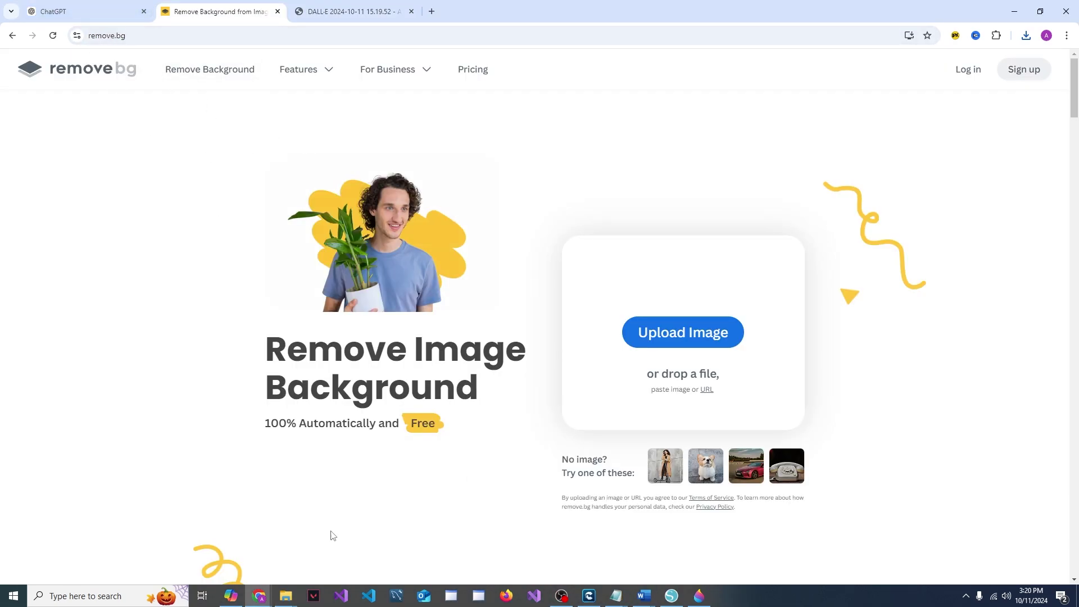
{"action": "mouse_move", "coordinate": [286, 595]}
{"action": "left_click", "coordinate": [396, 539]}
{"action": "left_click_drag", "start_coordinate": [210, 228], "coordinate": [791, 375]}
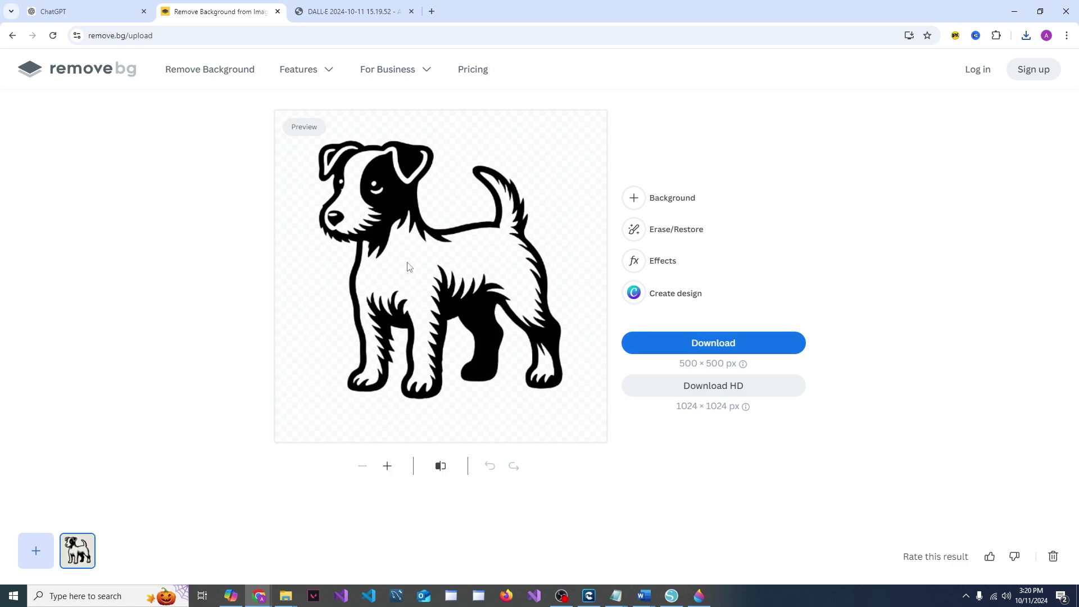
Toggle the Magic Brush between Restore and Erase, then download Jack_Russel-removebg-preview.png.
{"action": "left_click", "coordinate": [641, 231]}
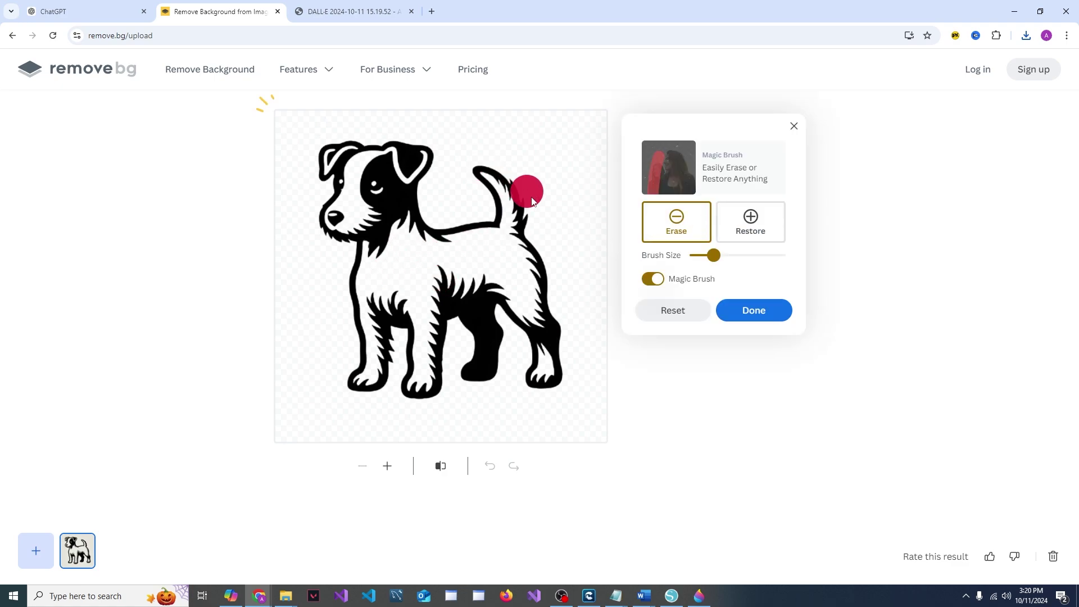
{"action": "left_click", "coordinate": [744, 230]}
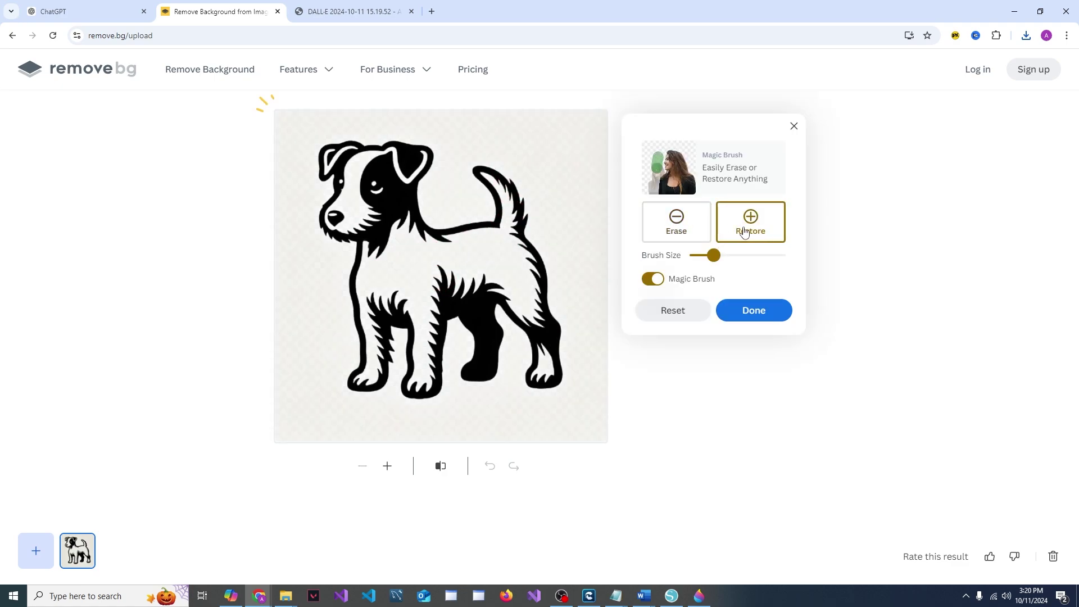
{"action": "left_click", "coordinate": [680, 227]}
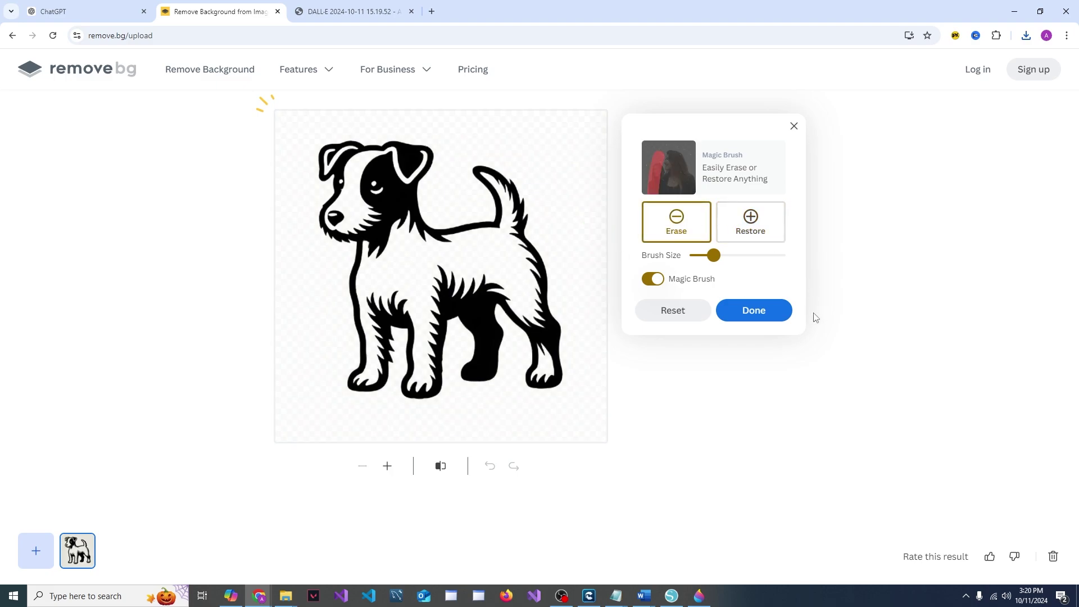
{"action": "left_click", "coordinate": [758, 312]}
{"action": "left_click", "coordinate": [739, 342]}
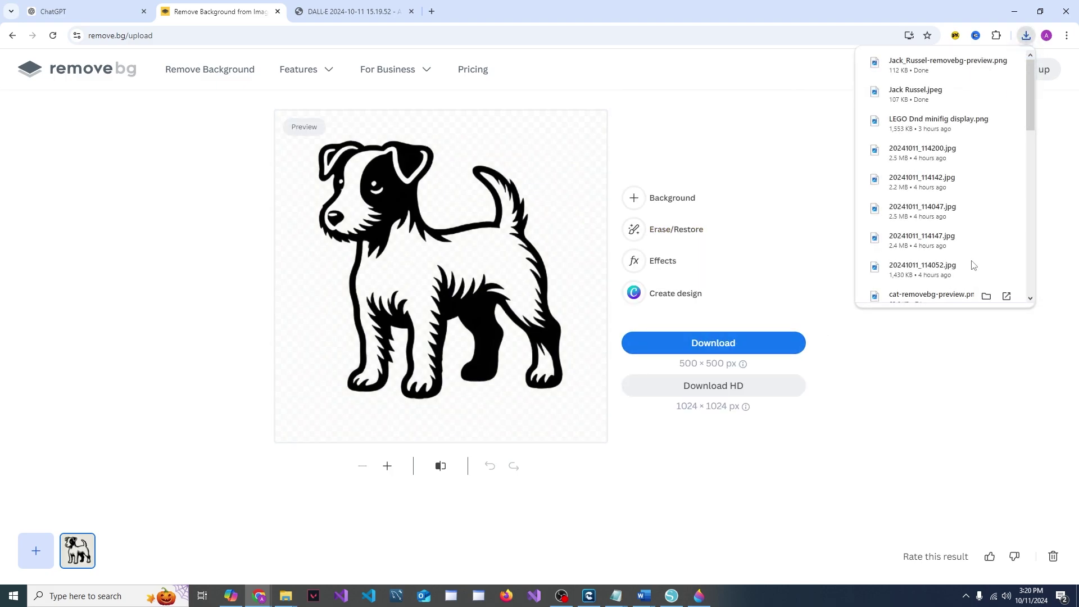
Open Jack_Russel-removebg-preview.png from Downloads\Video in Paint 3D.
{"action": "left_click", "coordinate": [699, 596]}
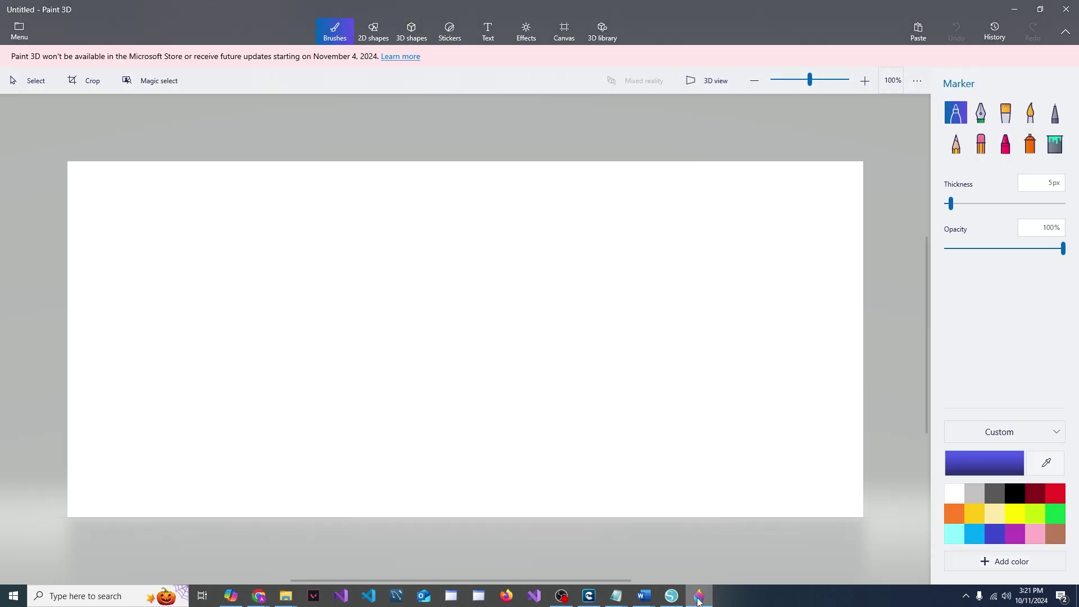
{"action": "left_click", "coordinate": [21, 29]}
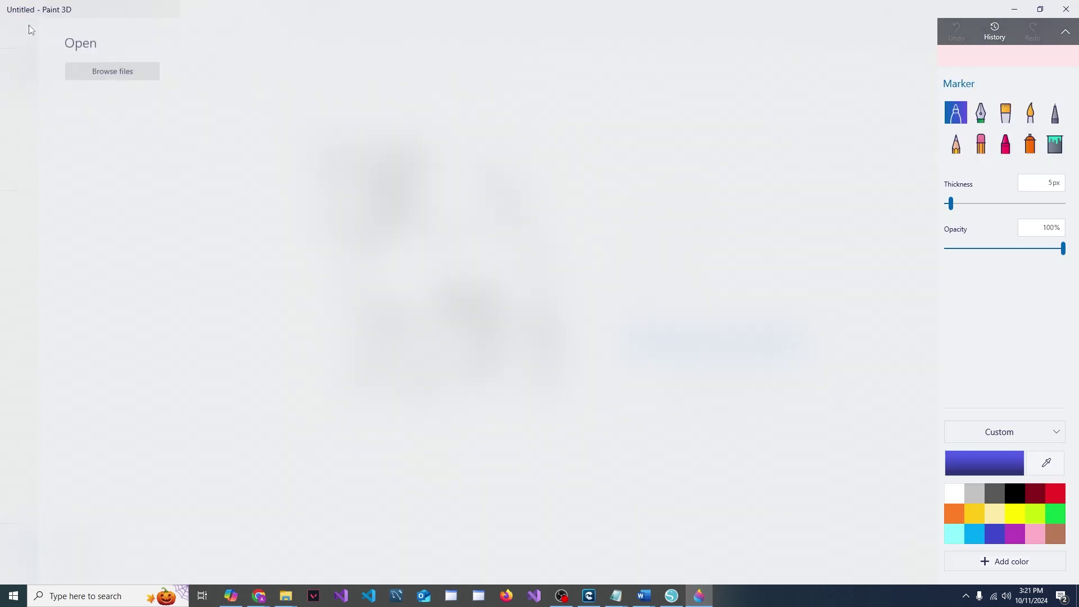
{"action": "left_click", "coordinate": [271, 66]}
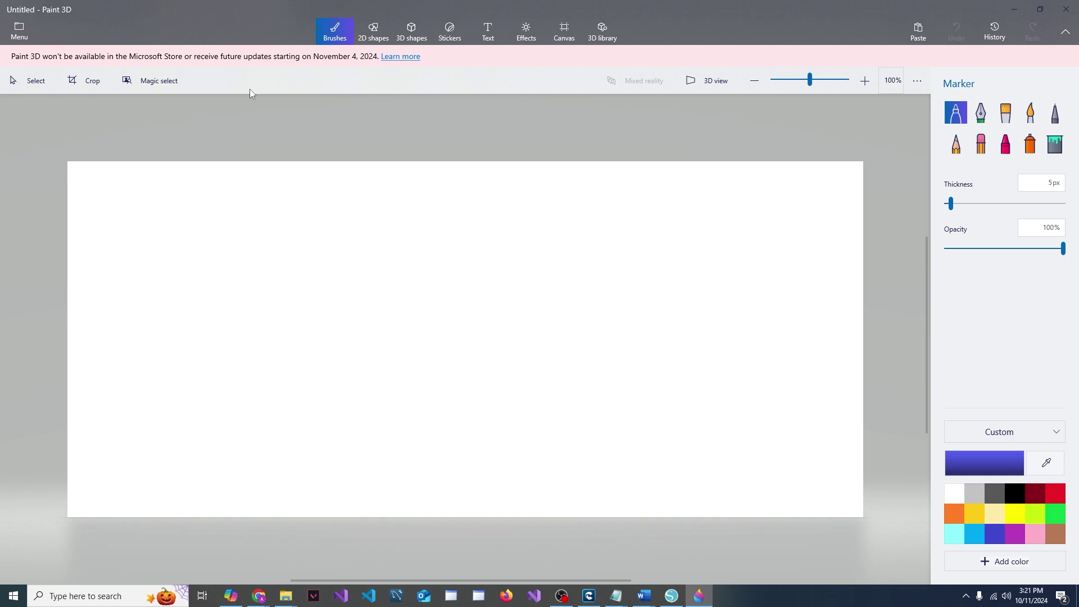
{"action": "double_click", "coordinate": [460, 153]}
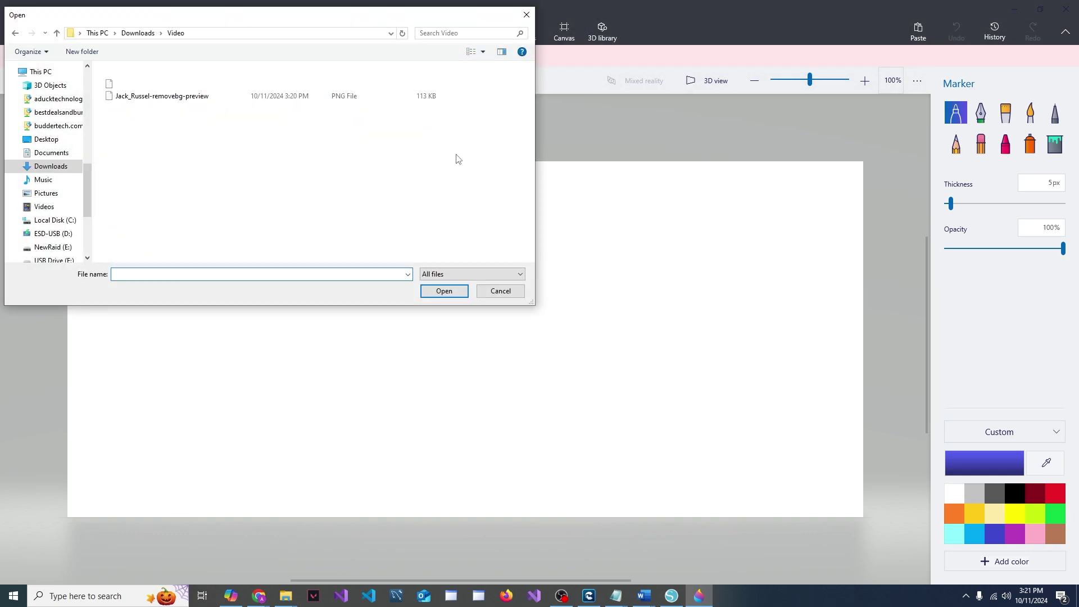
{"action": "left_click", "coordinate": [204, 100]}
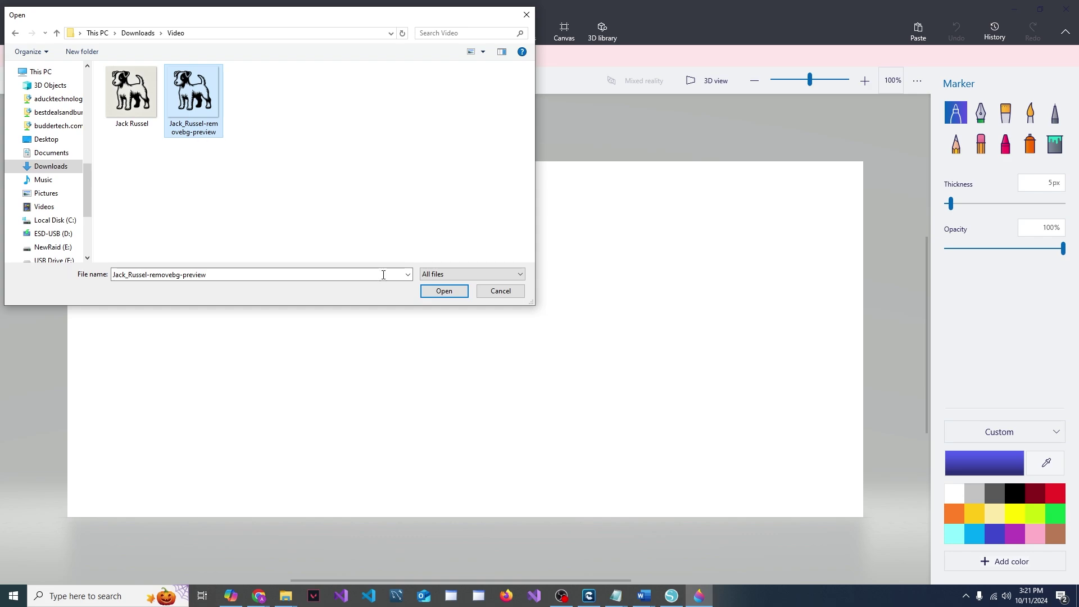
{"action": "left_click", "coordinate": [440, 292]}
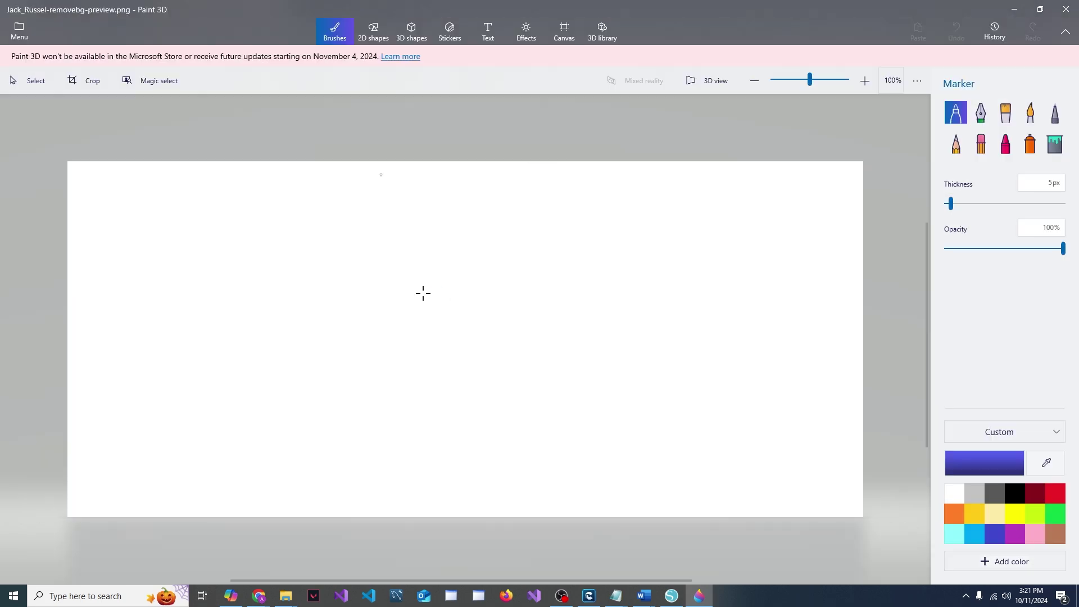
Zoom over the dog image, select the Eraser brush, then return to Silhouette Studio's blank Untitled-14 page.
{"action": "scroll", "coordinate": [423, 282], "scroll_direction": "up", "scroll_amount": 5}
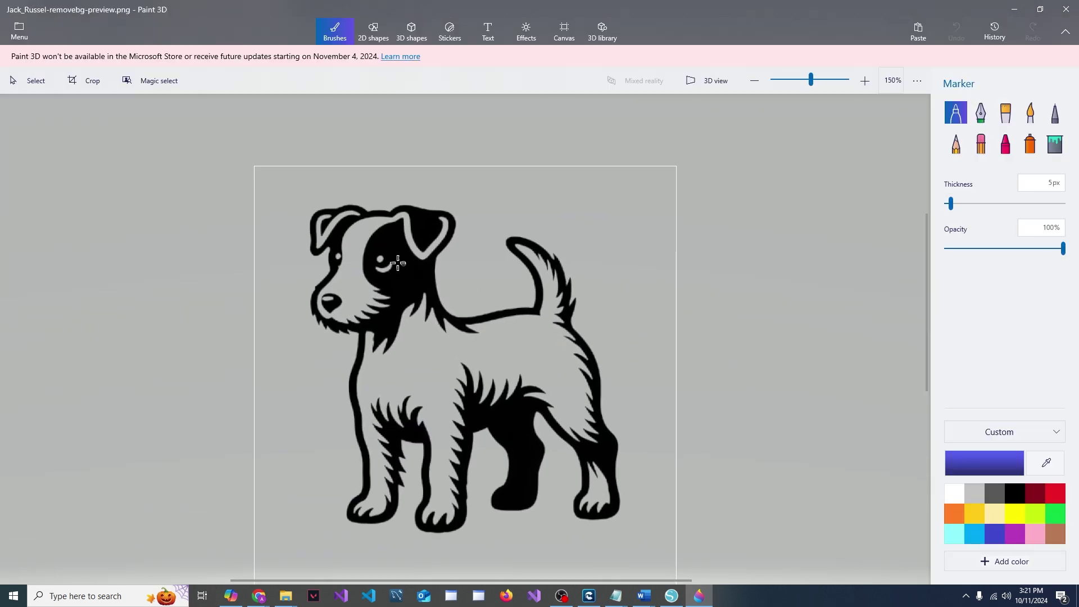
{"action": "scroll", "coordinate": [385, 257], "scroll_direction": "down", "scroll_amount": 2}
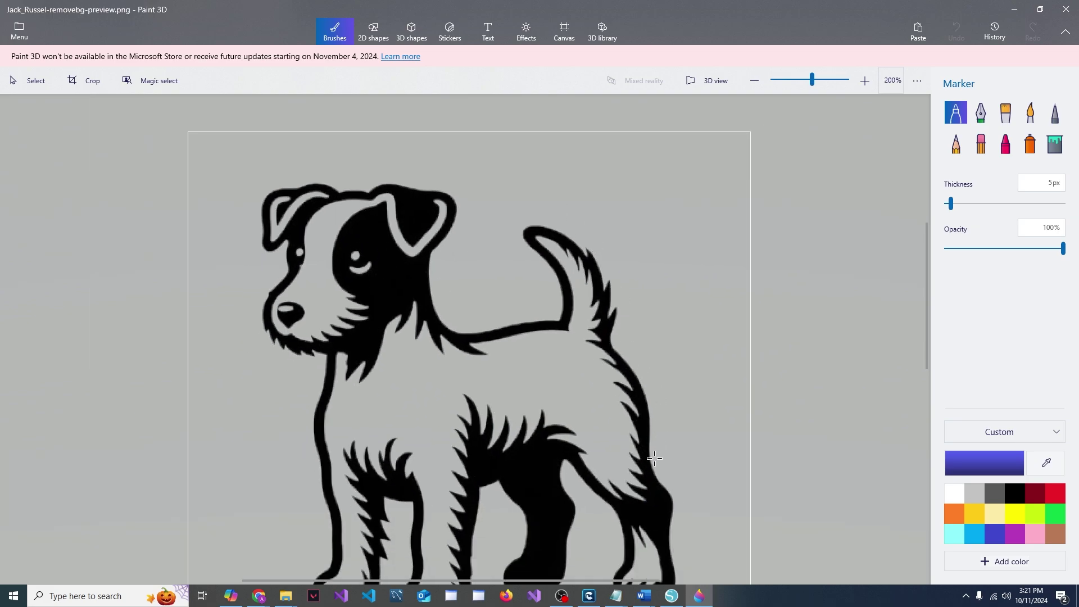
{"action": "scroll", "coordinate": [556, 454], "scroll_direction": "down", "scroll_amount": 3}
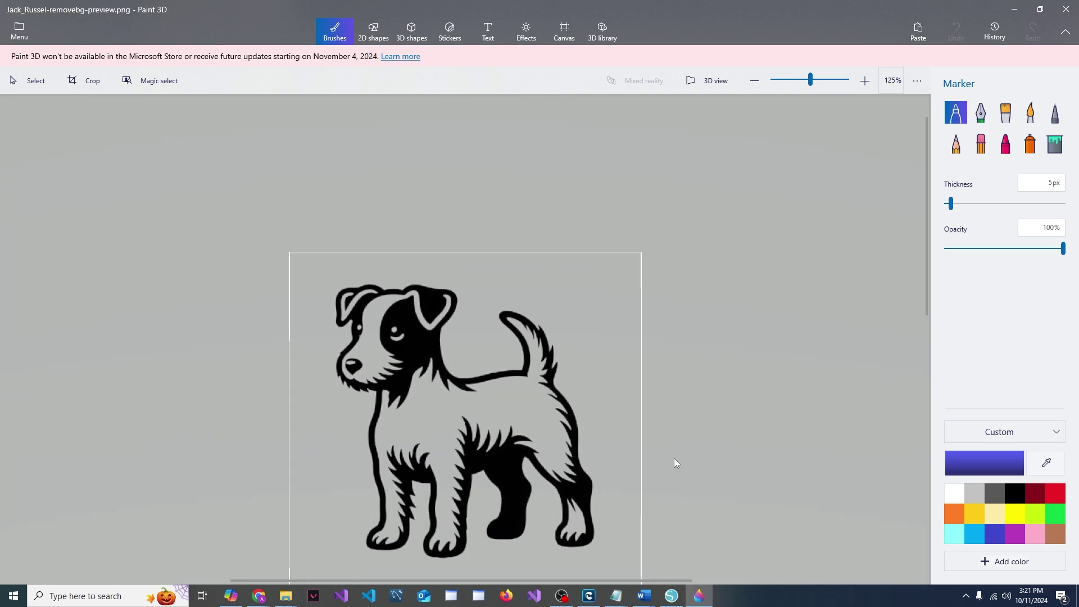
{"action": "scroll", "coordinate": [380, 338], "scroll_direction": "down", "scroll_amount": 2}
{"action": "scroll", "coordinate": [455, 349], "scroll_direction": "up", "scroll_amount": 3}
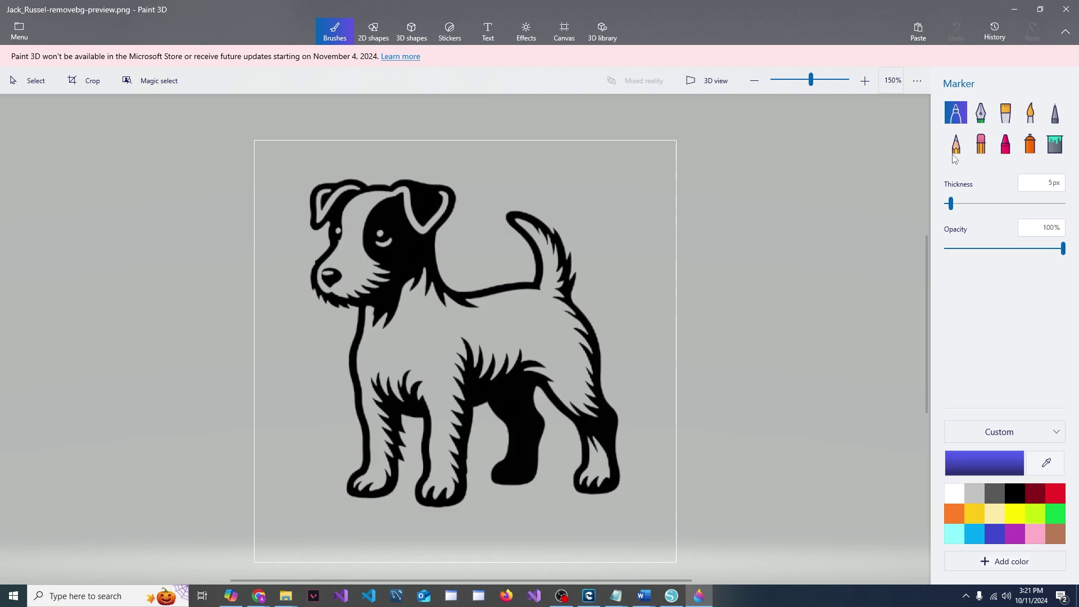
{"action": "left_click", "coordinate": [980, 144]}
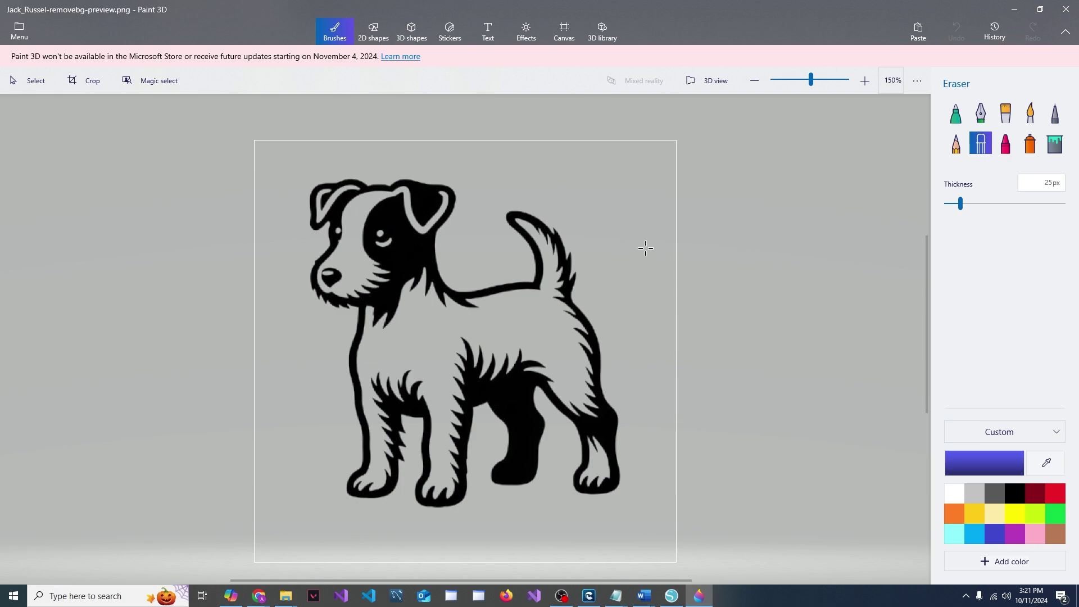
{"action": "key", "text": "super+e"}
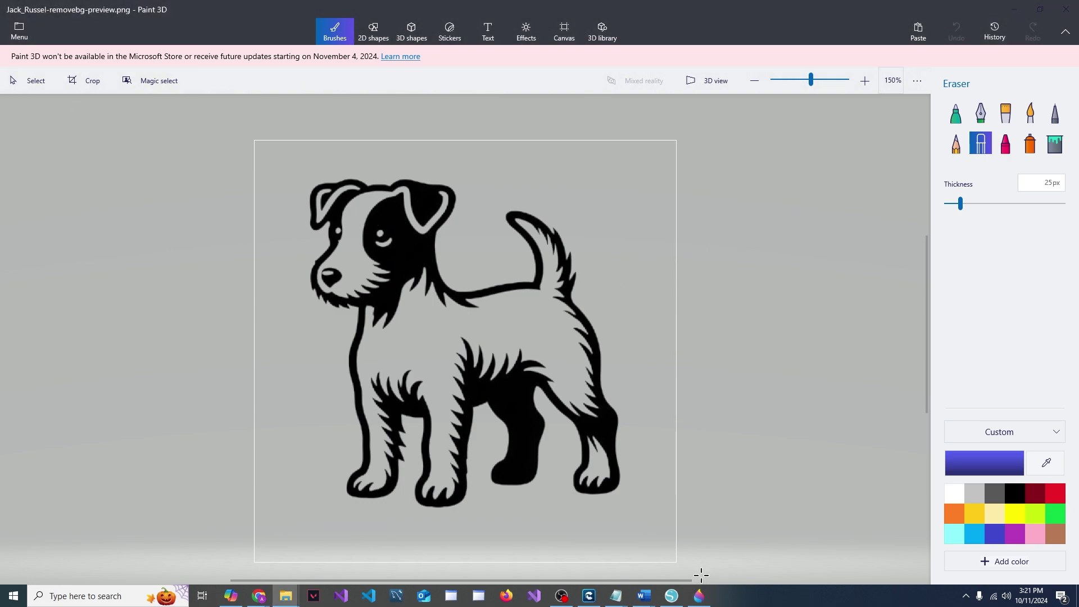
{"action": "left_click", "coordinate": [671, 596]}
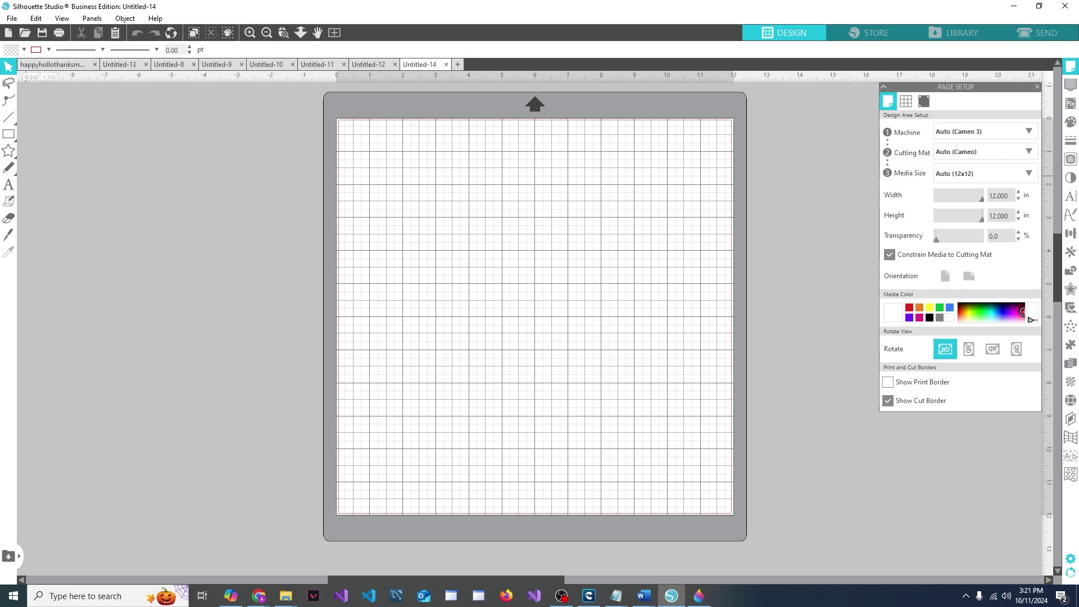
Drop the terrier PNG on the mat and size it to 5.563 × 5.887 in, top middle.
{"action": "left_click_drag", "start_coordinate": [670, 596], "coordinate": [831, 514]}
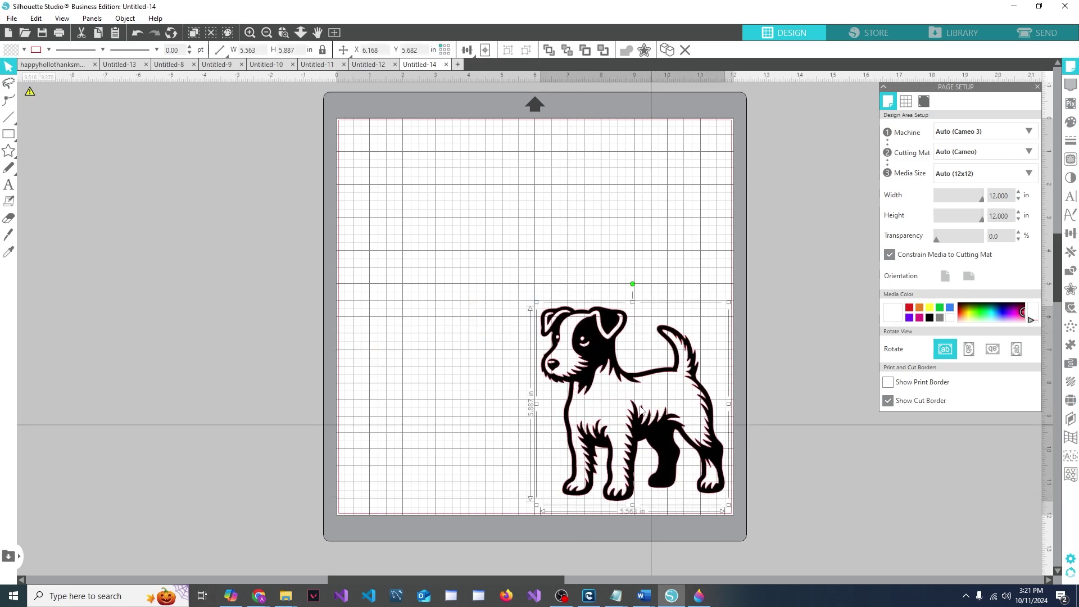
{"action": "left_click_drag", "start_coordinate": [645, 433], "coordinate": [563, 344]}
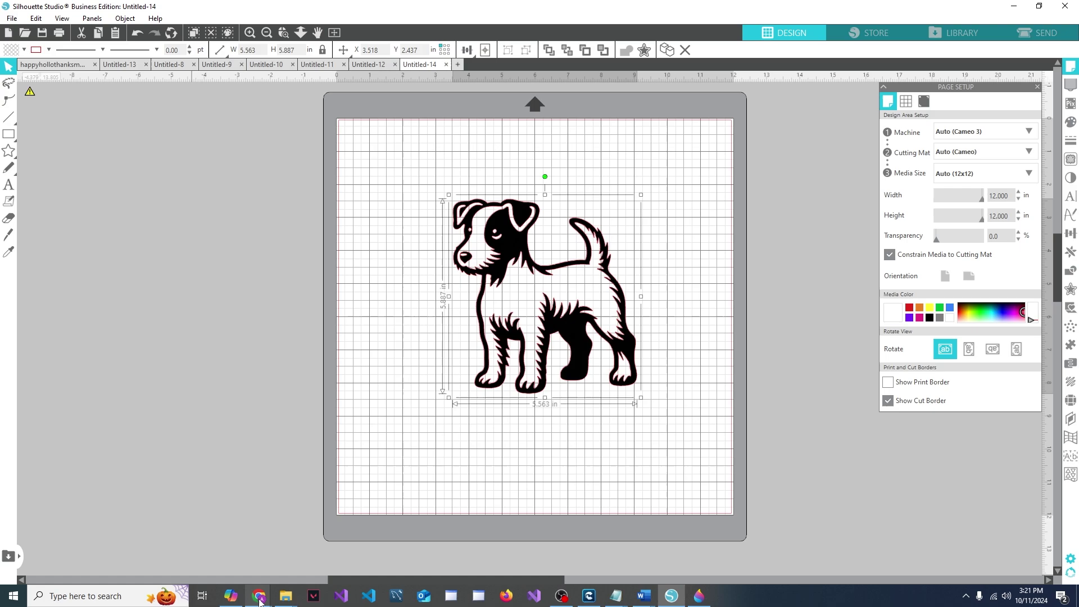
Switch from remove.bg to the ChatGPT terrier chat, briefly highlighting then deselecting the reply.
{"action": "mouse_move", "coordinate": [259, 601]}
{"action": "left_click", "coordinate": [382, 556]}
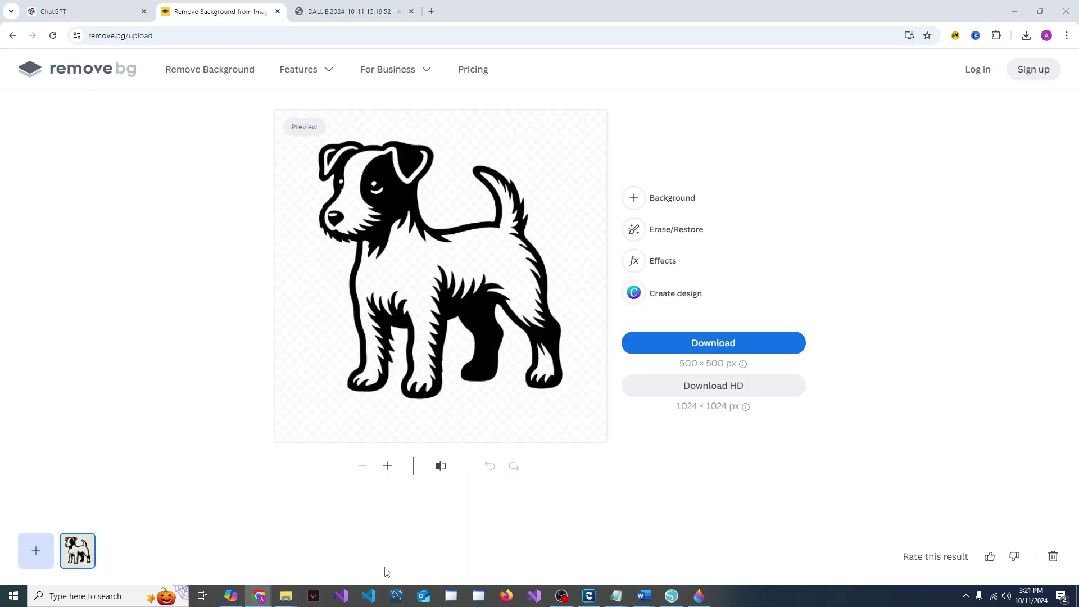
{"action": "left_click", "coordinate": [85, 9]}
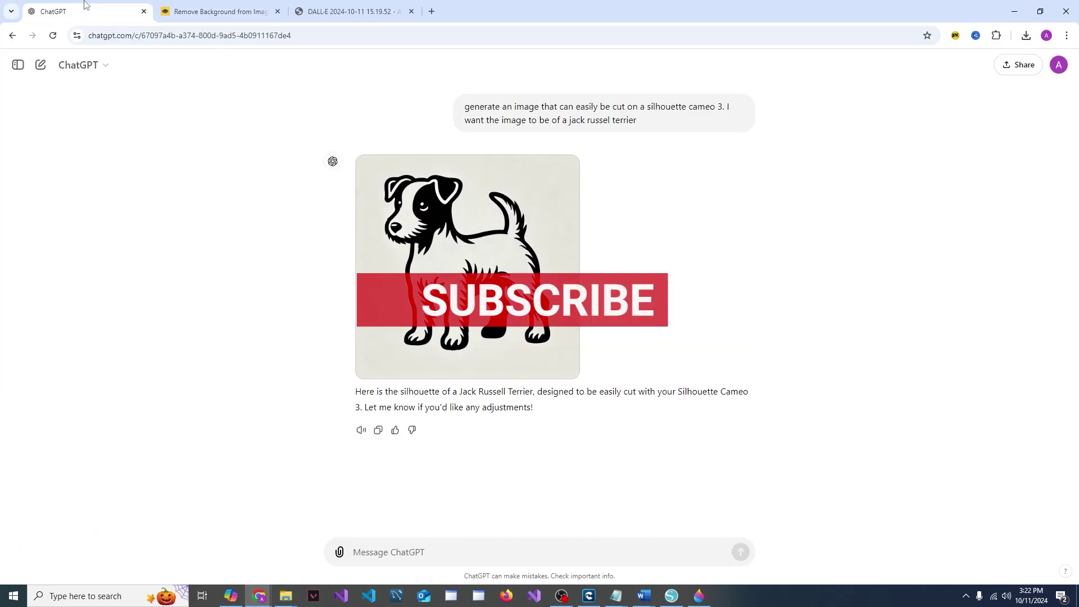
{"action": "left_click_drag", "start_coordinate": [532, 410], "coordinate": [322, 405]}
{"action": "left_click", "coordinate": [320, 406]}
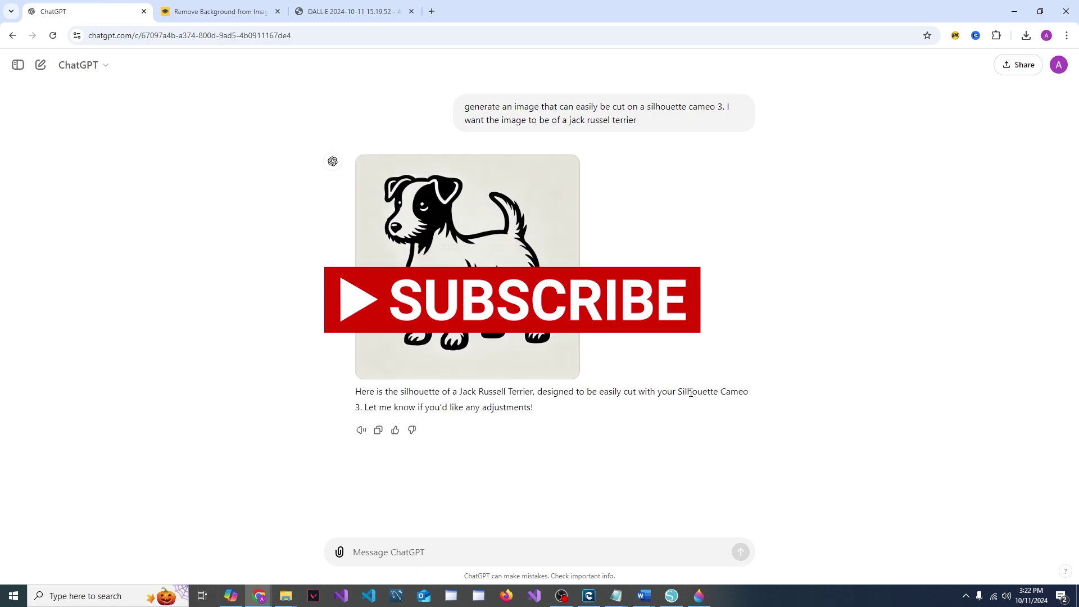